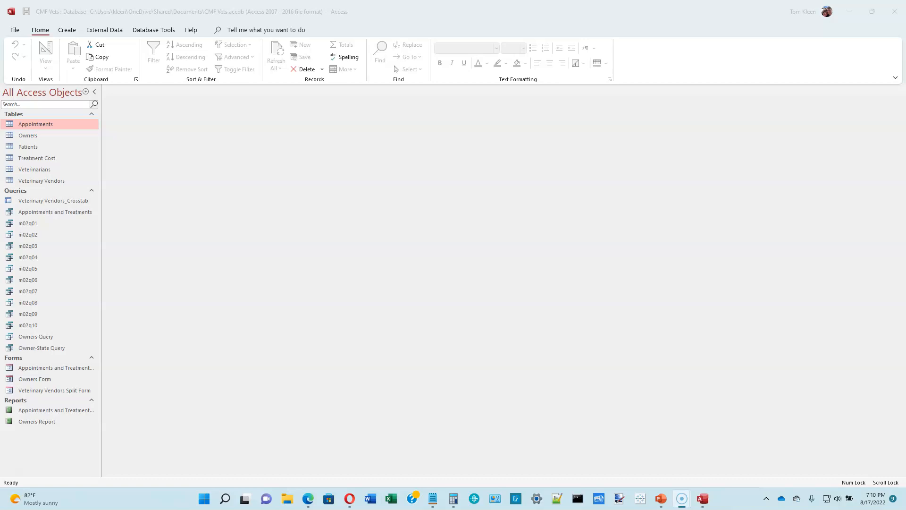
Open Veterinary Vendors with the navigation pane collapsed, briefly sum Total Amount, then remove the totals row.
double_click(40, 181)
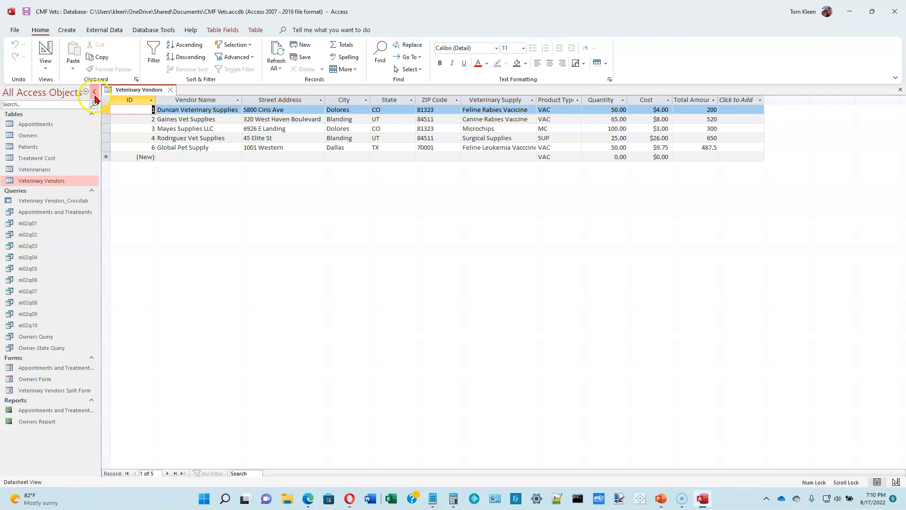
left_click(95, 93)
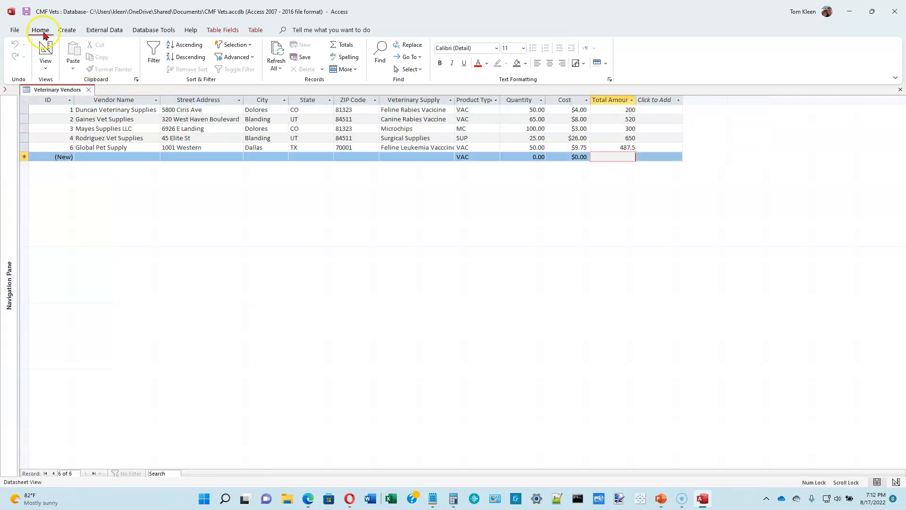
left_click(344, 47)
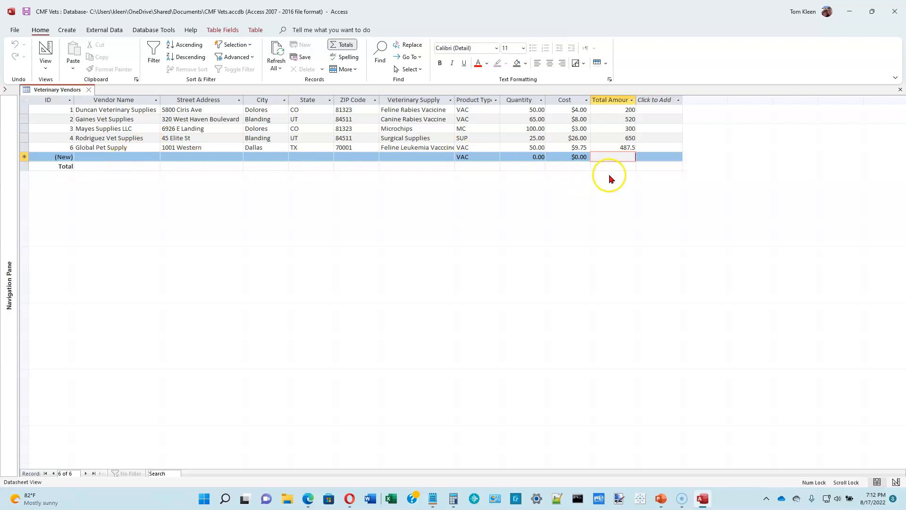
left_click(625, 166)
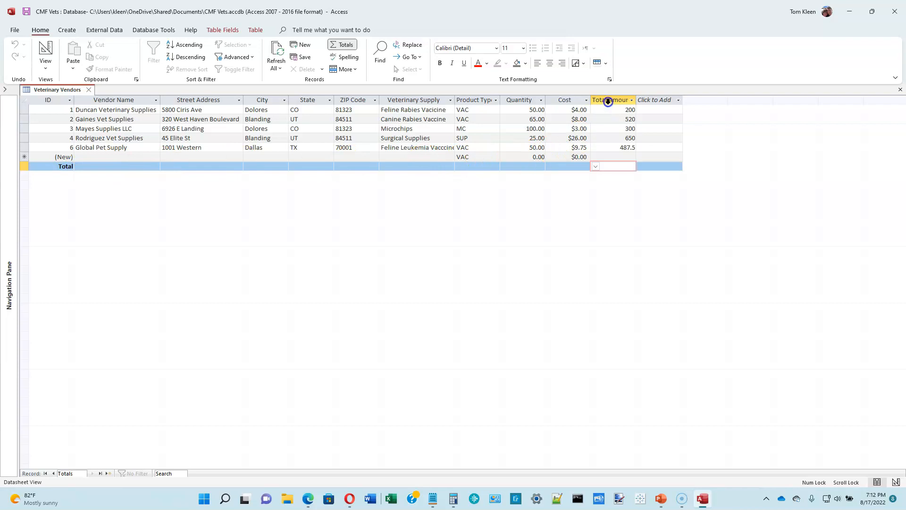
left_click(596, 168)
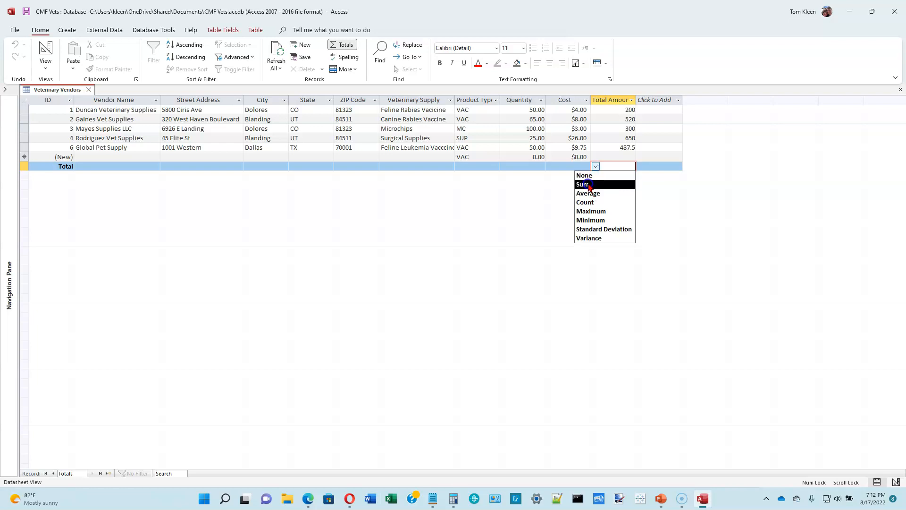
left_click(588, 184)
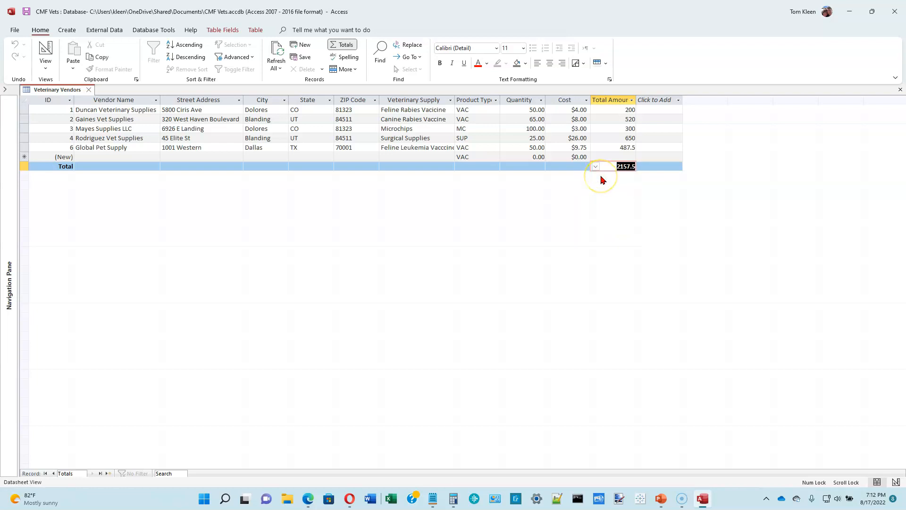
left_click(602, 170)
left_click(345, 46)
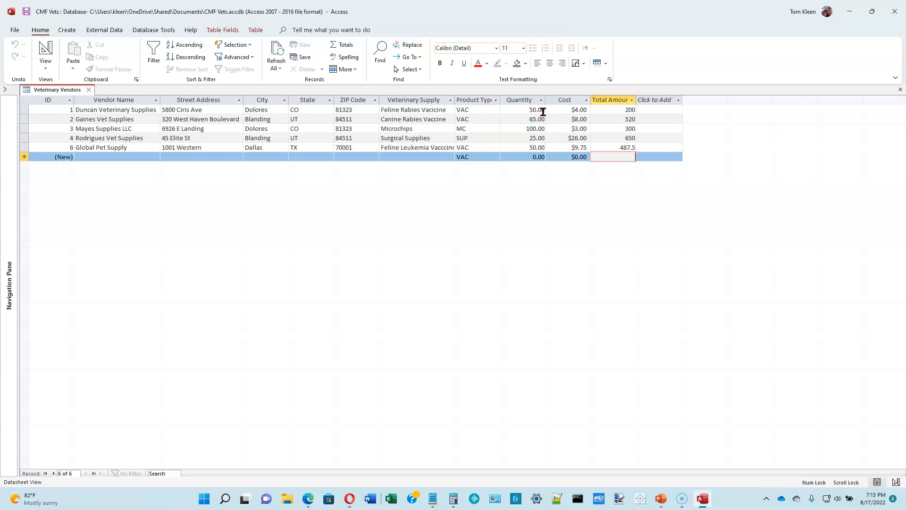
Select the whole Veterinary Vendors datasheet and set its gridlines to Horizontal only.
left_click(25, 100)
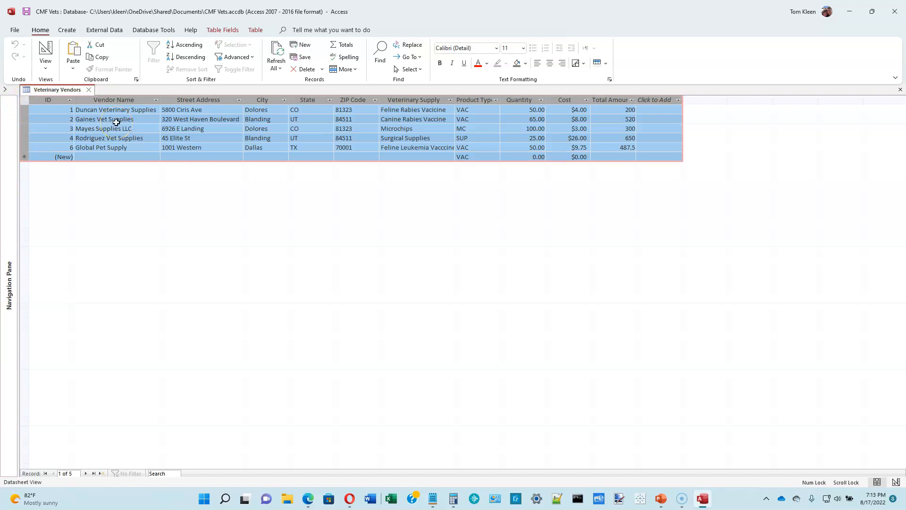
left_click(584, 68)
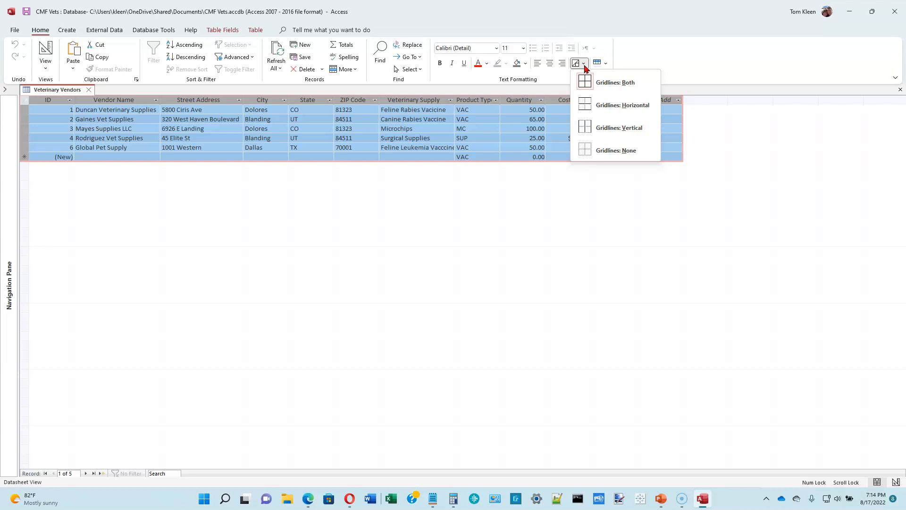
left_click(597, 104)
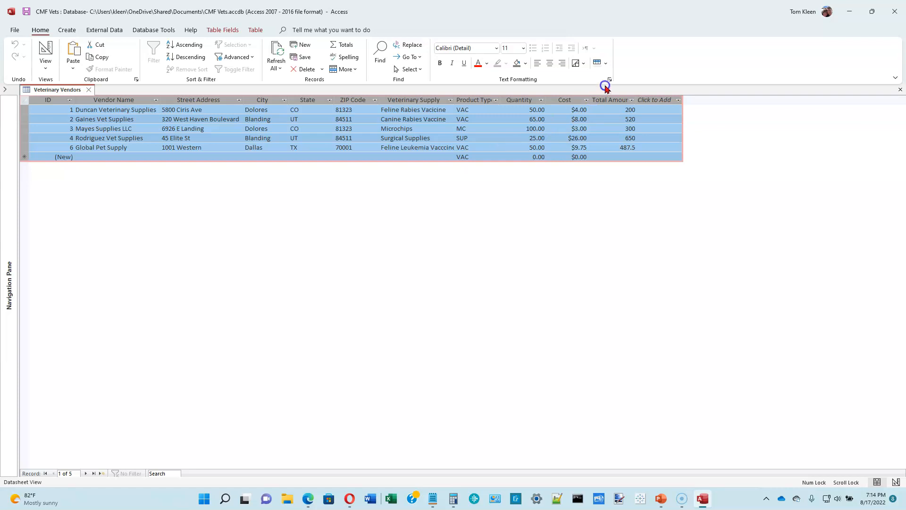
Shade alternate rows brown and make the datasheet text dark blue.
left_click(605, 63)
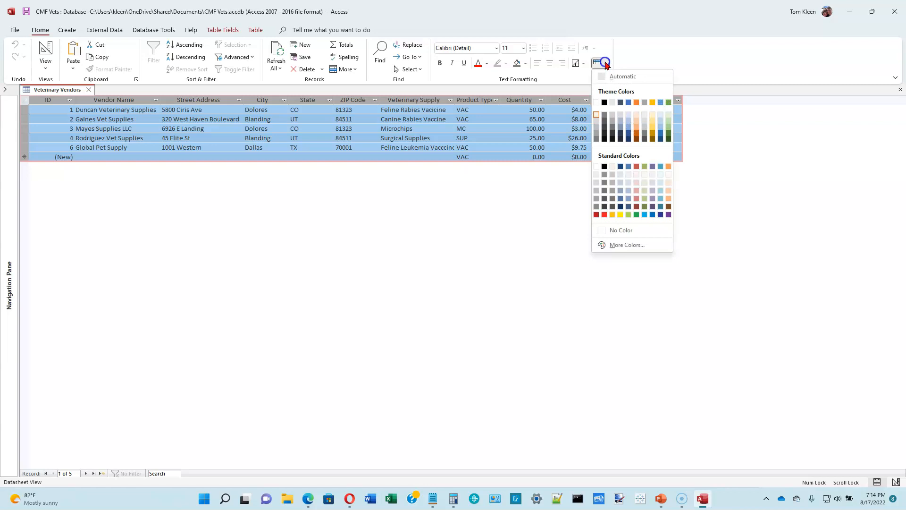
left_click(667, 167)
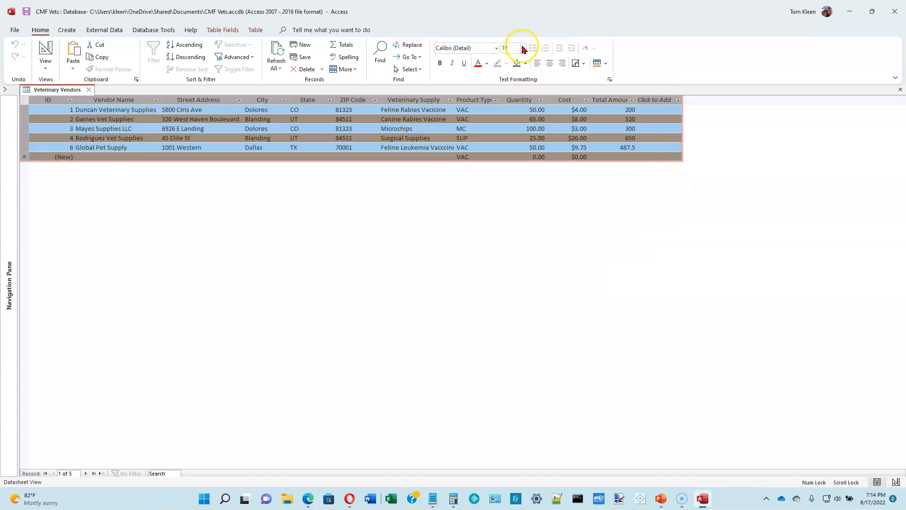
left_click(487, 66)
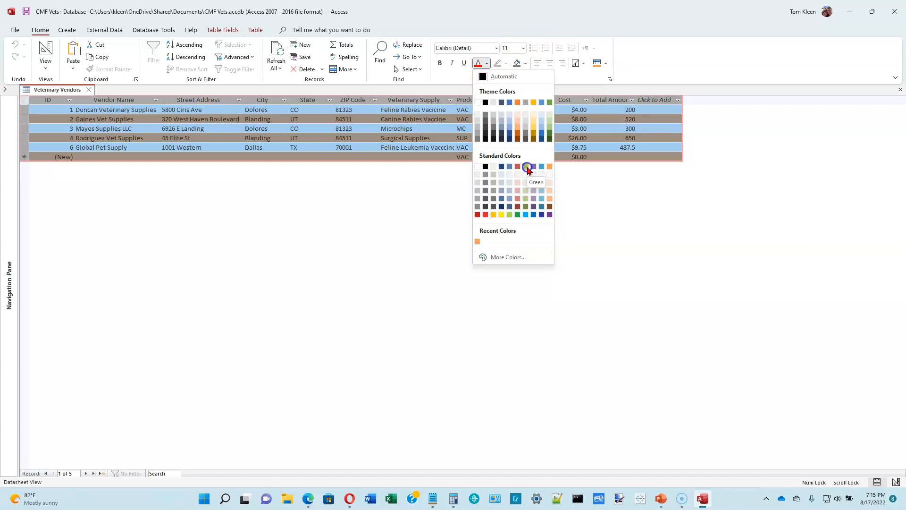
left_click(542, 215)
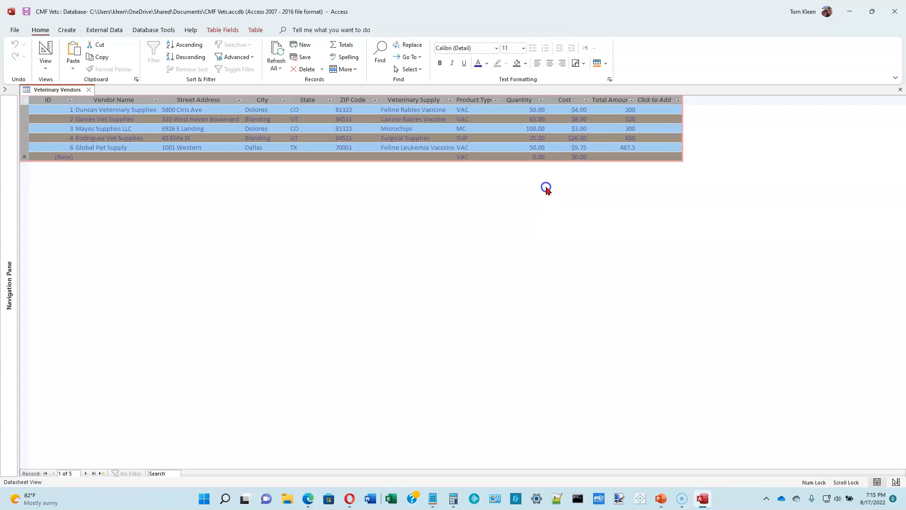
Change the datasheet font to Bodoni MT, size 10.
left_click(497, 47)
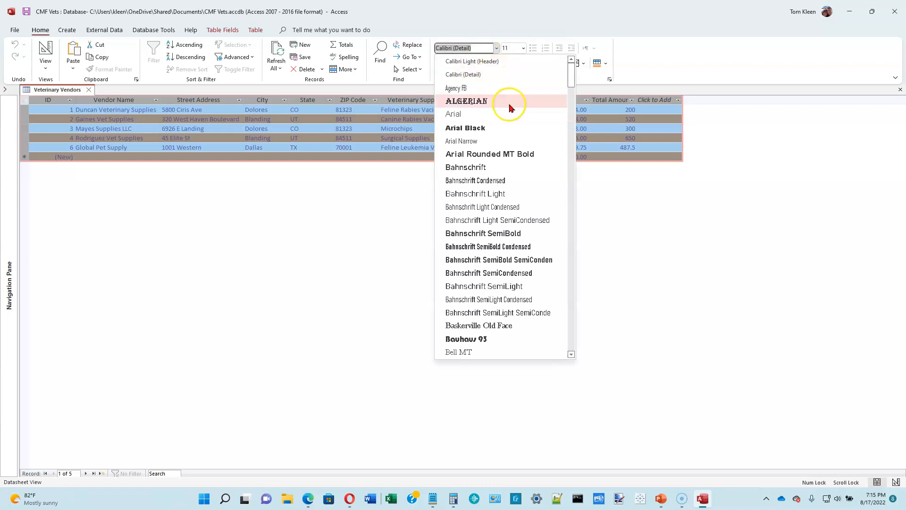
left_click(571, 244)
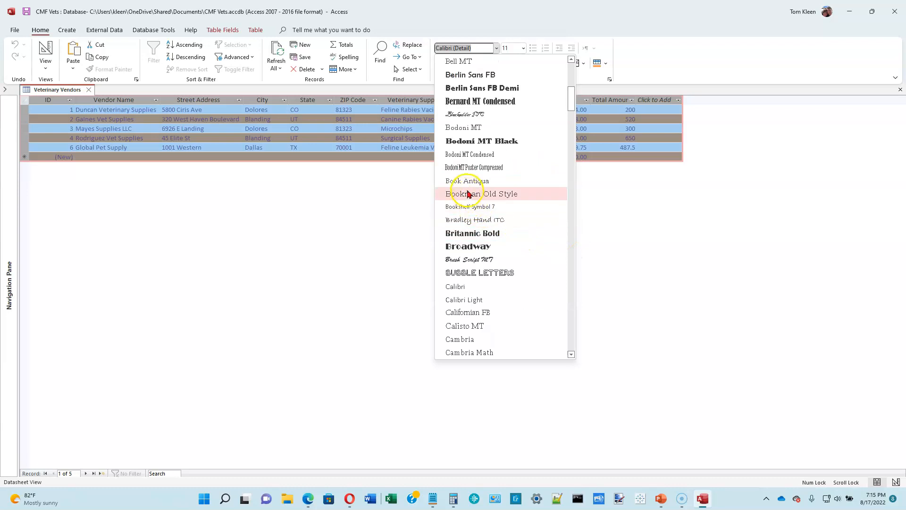
left_click(460, 128)
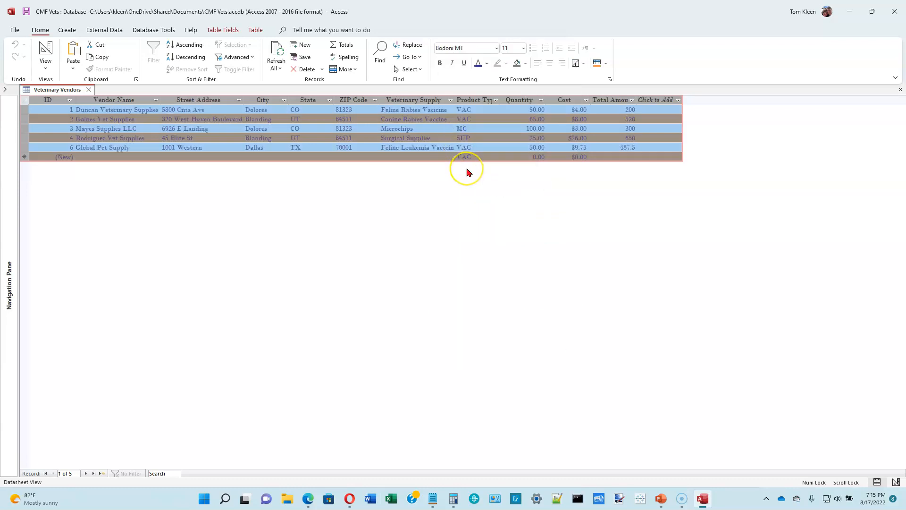
left_click(523, 48)
left_click(510, 82)
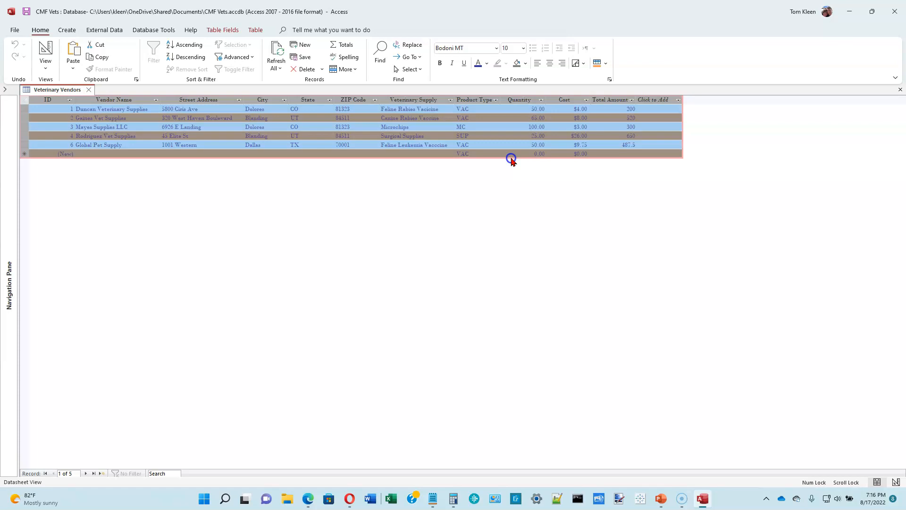
Close Veterinary Vendors without saving layout changes and collapse the navigation pane.
left_click(89, 90)
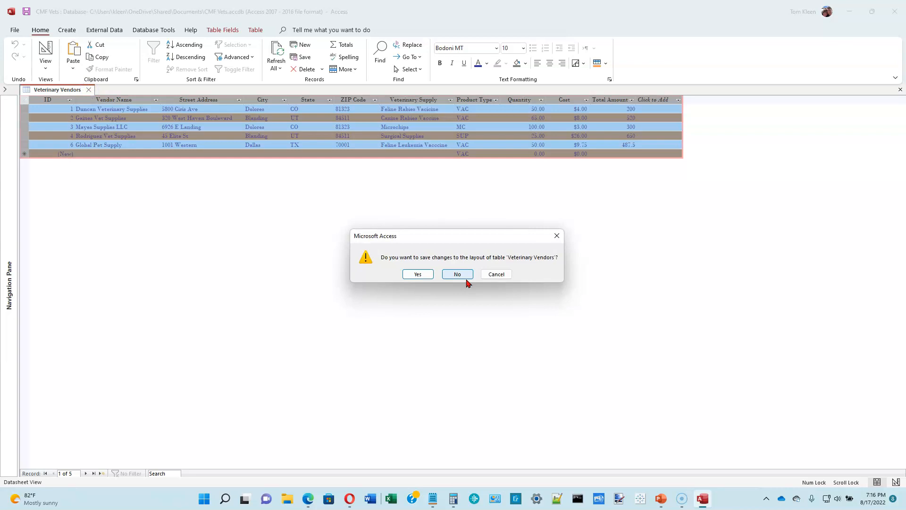
left_click(464, 277)
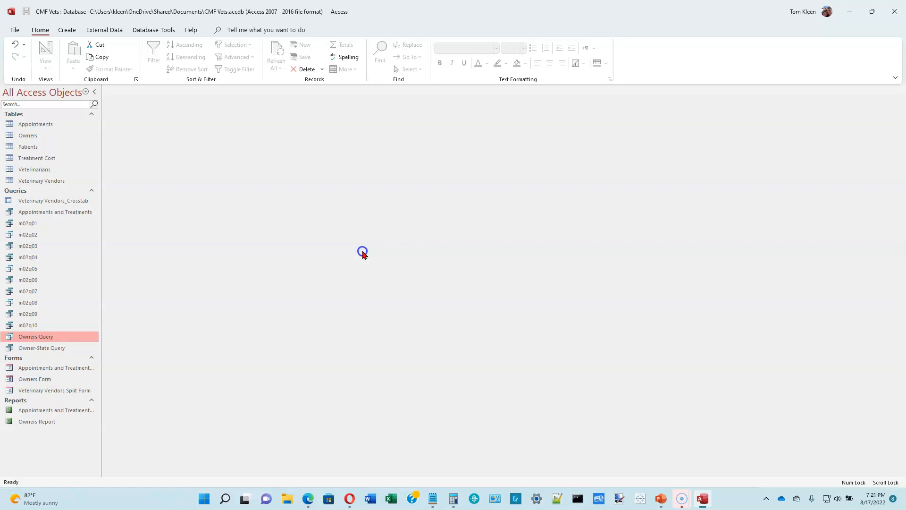
left_click(94, 92)
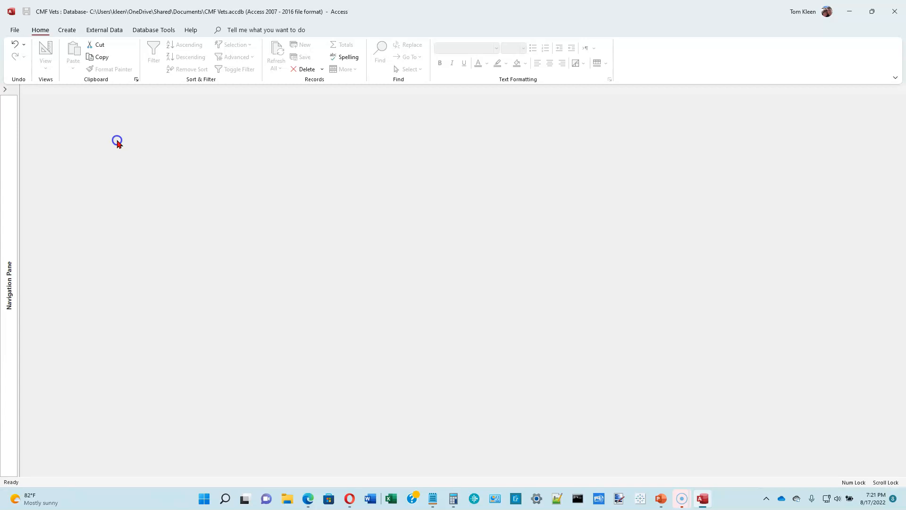
Start a new query in Design View with the Appointments table added.
left_click(5, 89)
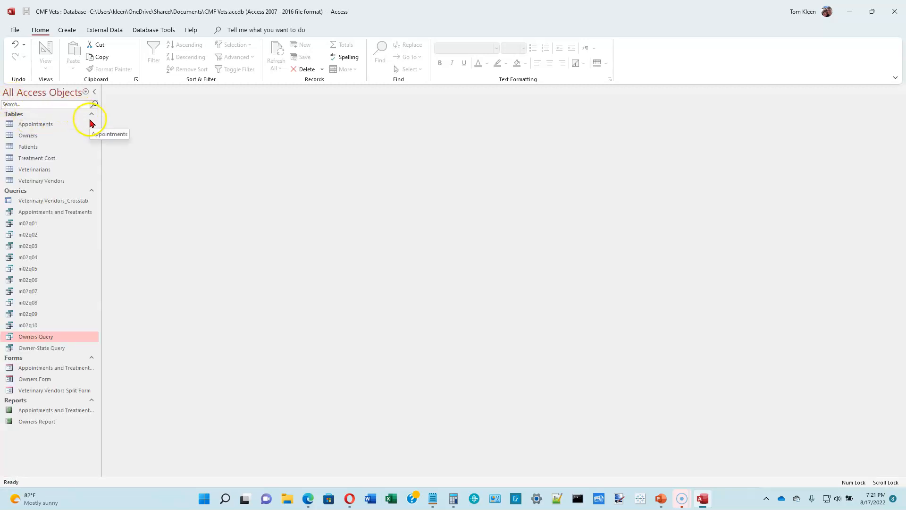
left_click(93, 94)
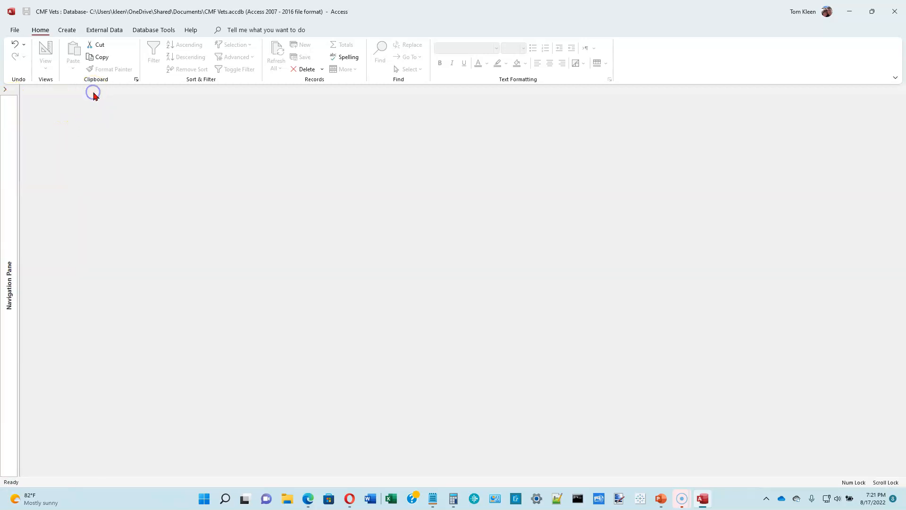
left_click(67, 31)
left_click(156, 56)
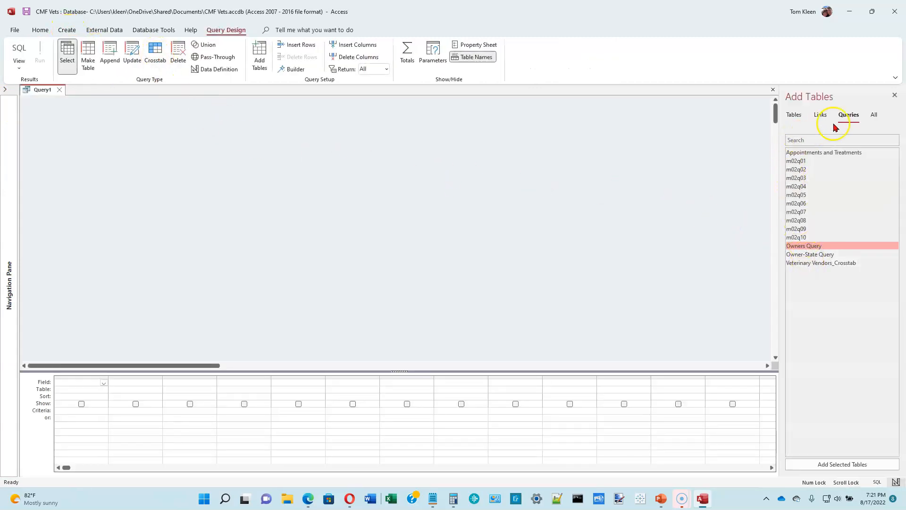
left_click(795, 119)
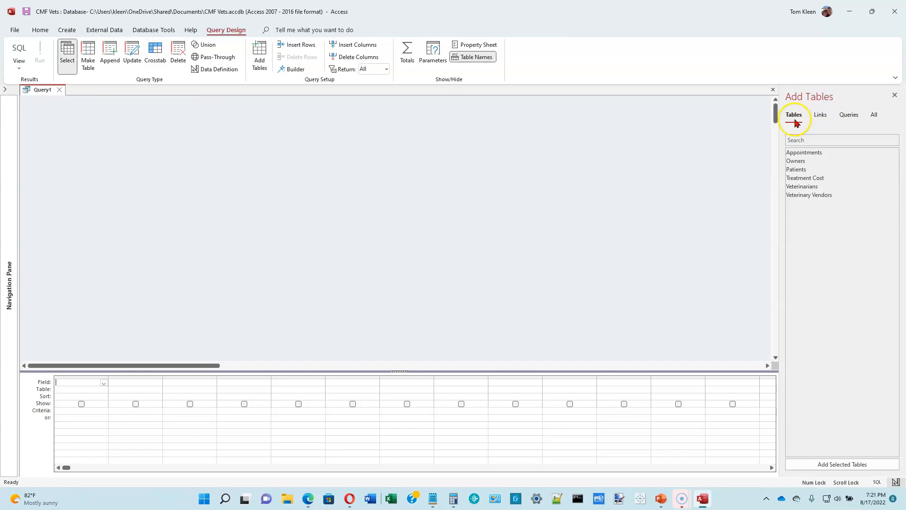
double_click(803, 152)
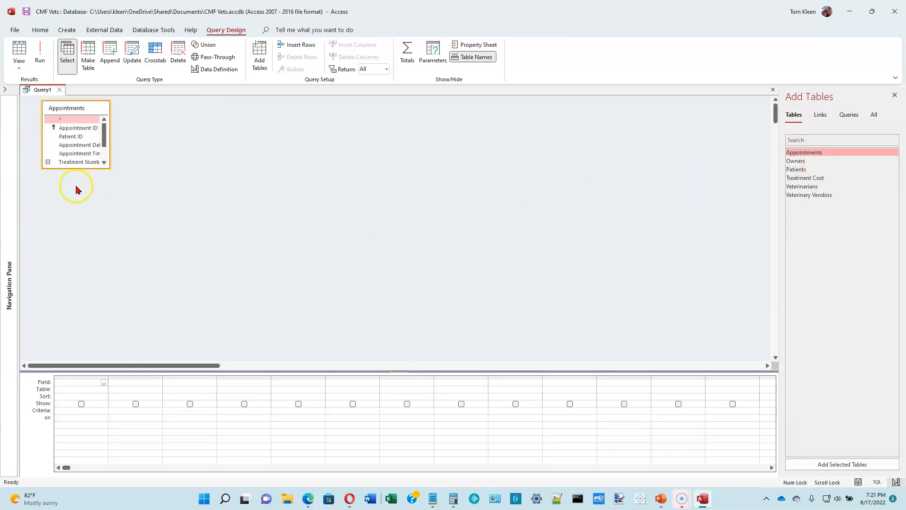
Add Appointment ID, Patient ID, Appointment Date and Treatment Number, then run the query.
left_click_drag(71, 168, 71, 231)
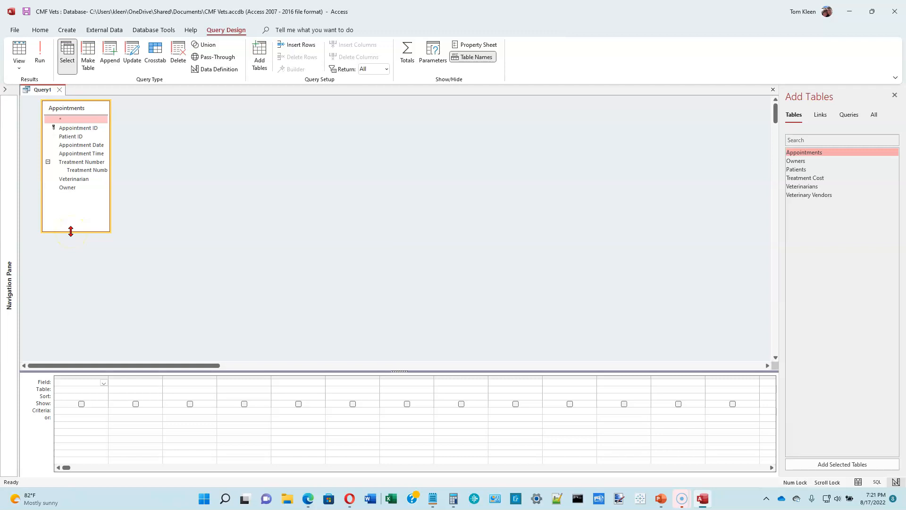
double_click(80, 130)
double_click(81, 136)
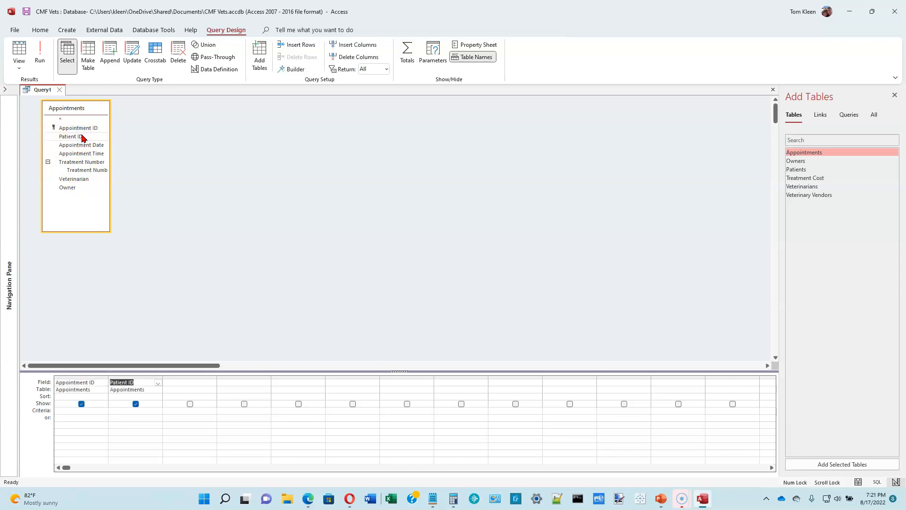
double_click(81, 145)
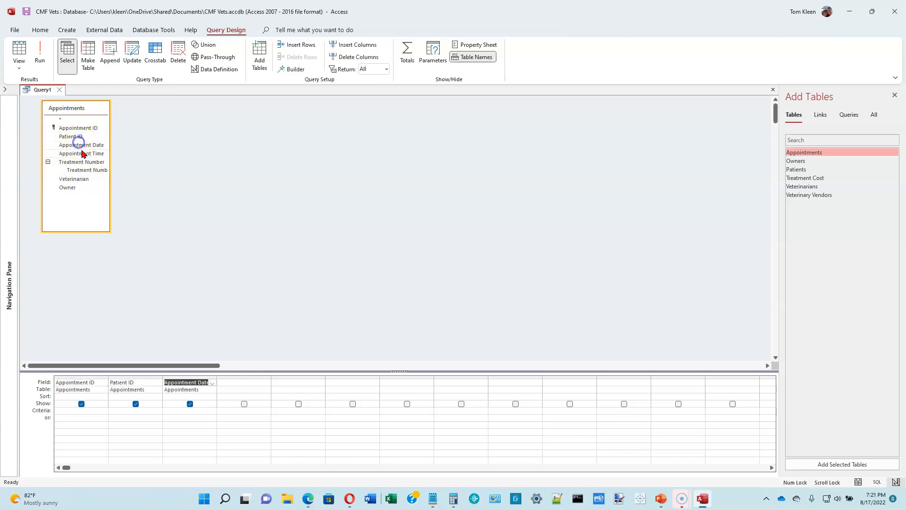
double_click(82, 162)
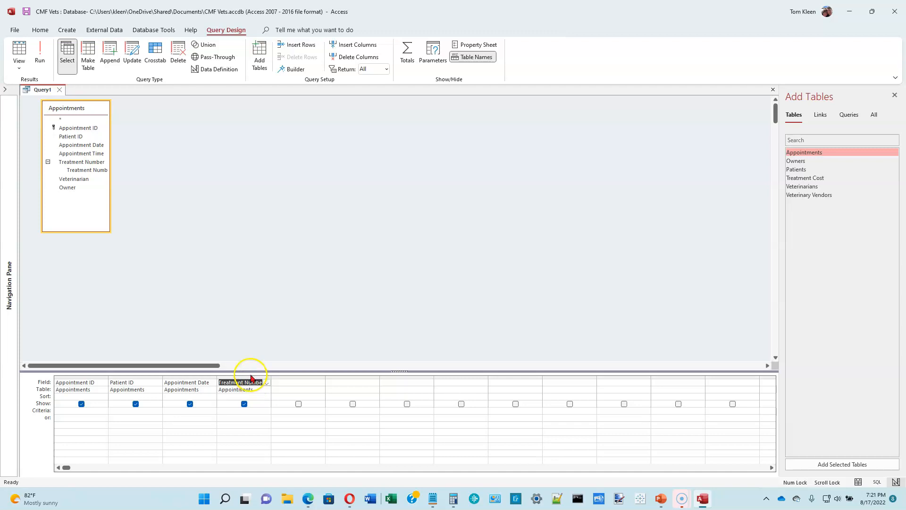
left_click(41, 54)
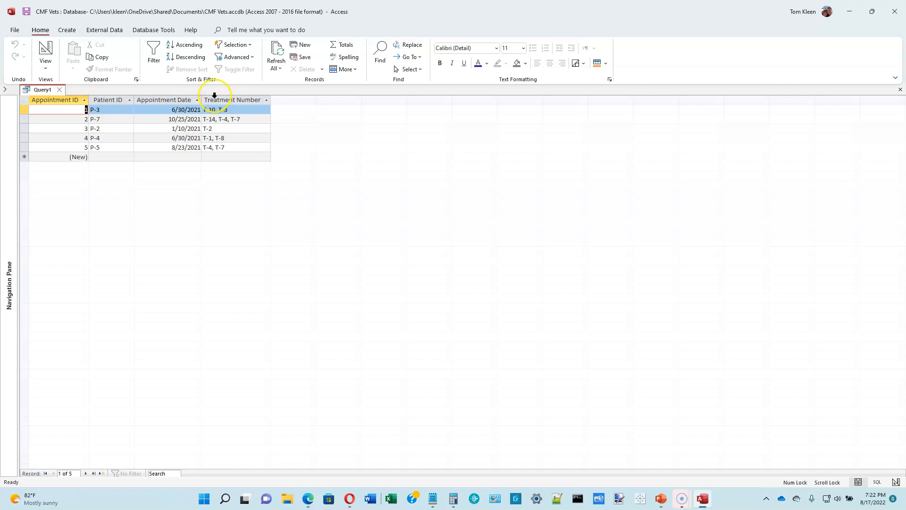
Save the query as m03q01 and switch back to Design View.
left_click(26, 12)
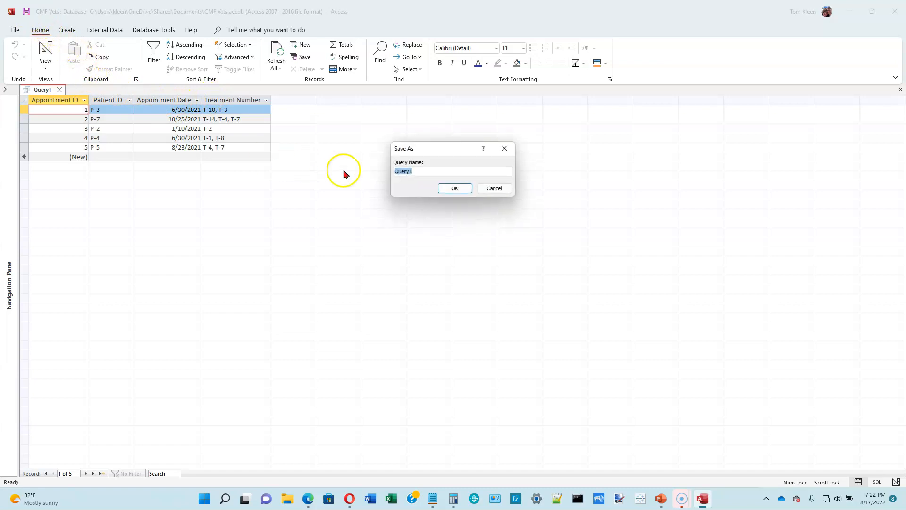
type("m03q01")
left_click(454, 188)
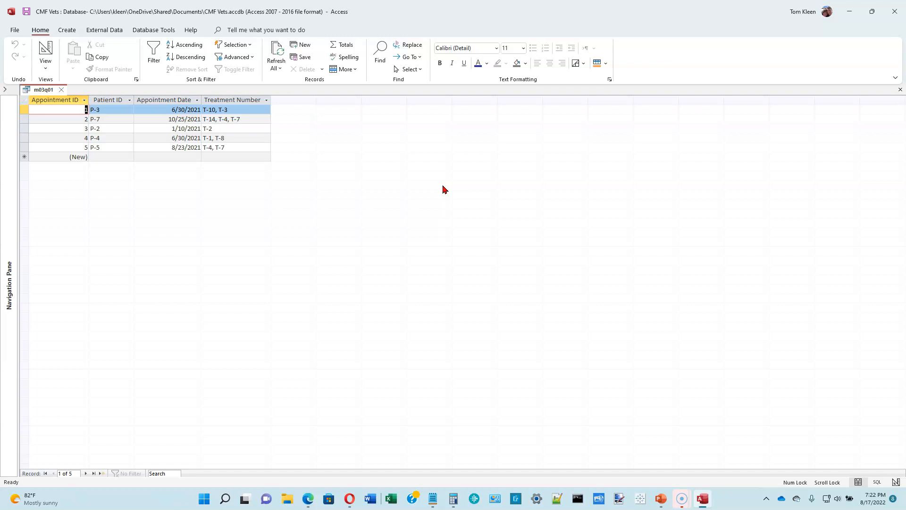
left_click(45, 50)
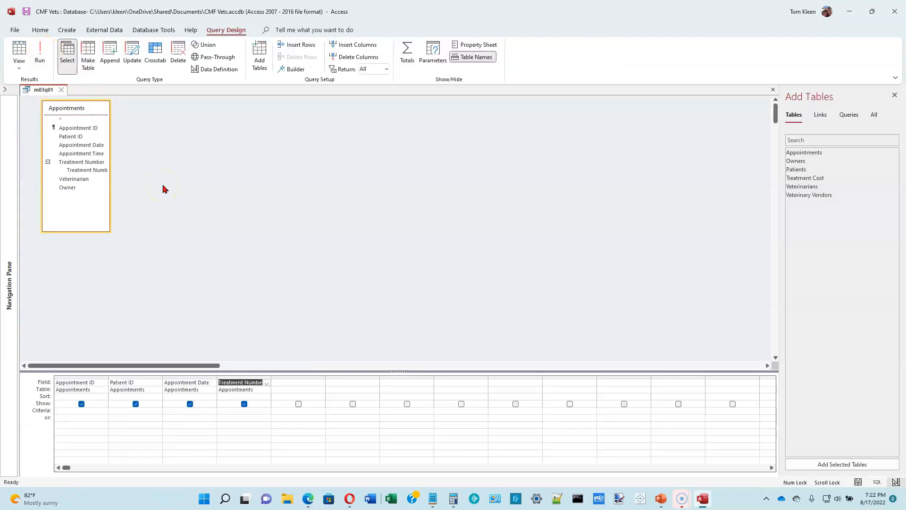
Change the fourth field to Treatment Number.Value and run the query, showing 10 records.
left_click(262, 382)
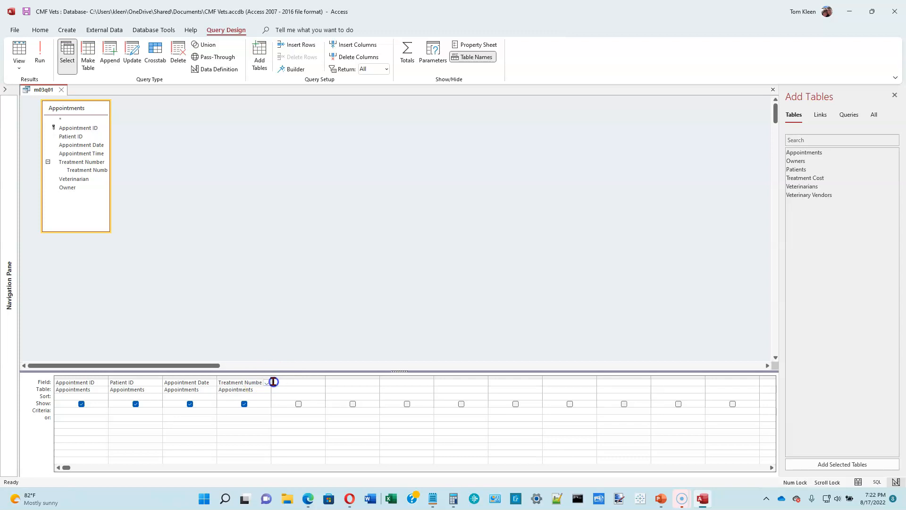
key("Tab")
key("Tab")
key("Tab")
left_click(271, 382)
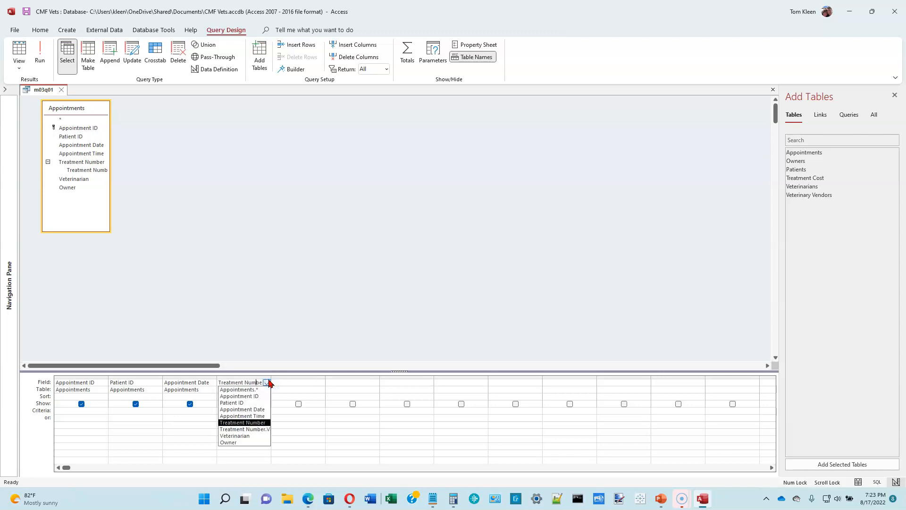
key("End")
type(".")
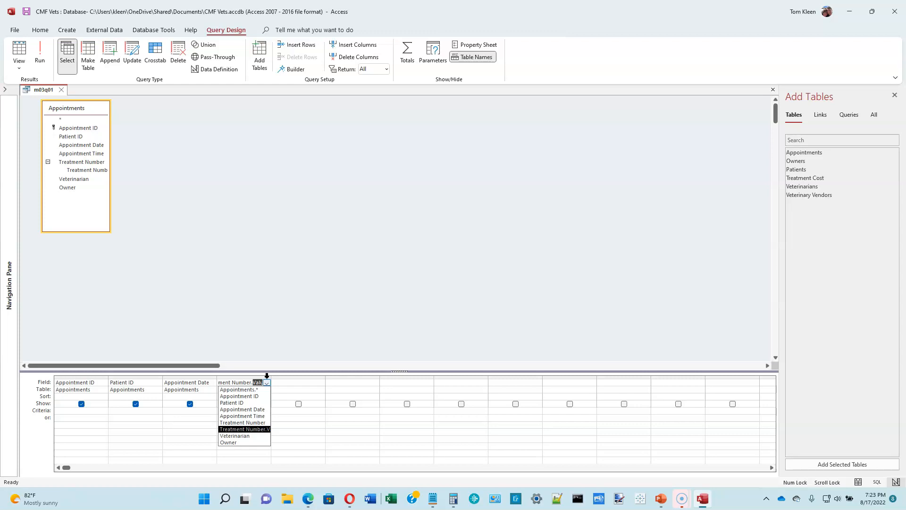
left_click(41, 56)
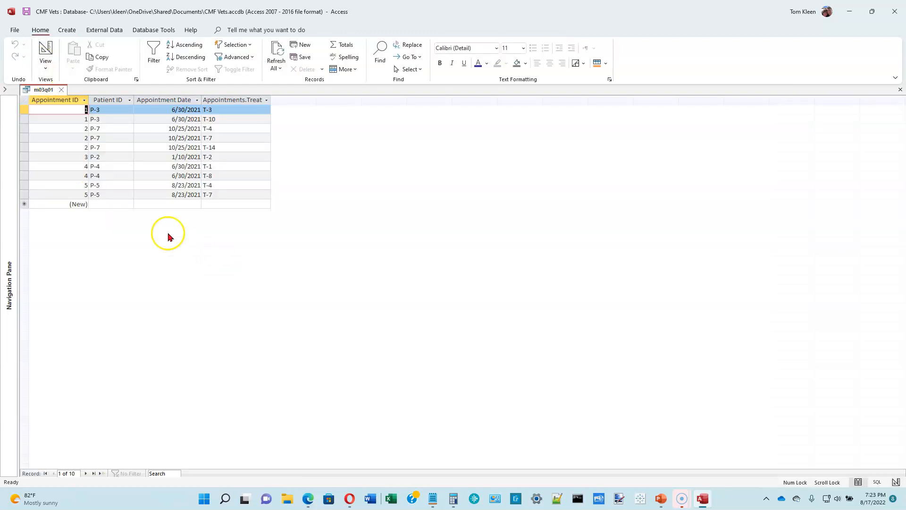
left_click_drag(23, 109, 19, 115)
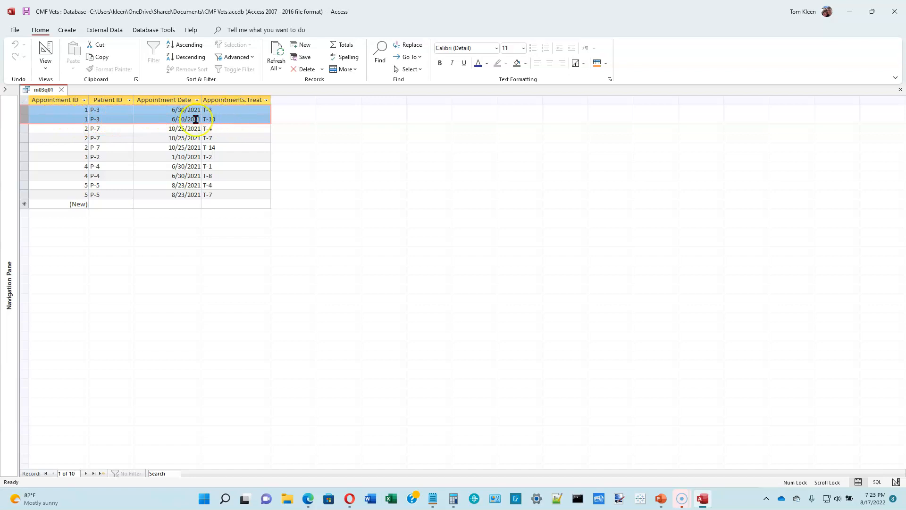
left_click(23, 128)
left_click_drag(23, 128, 21, 147)
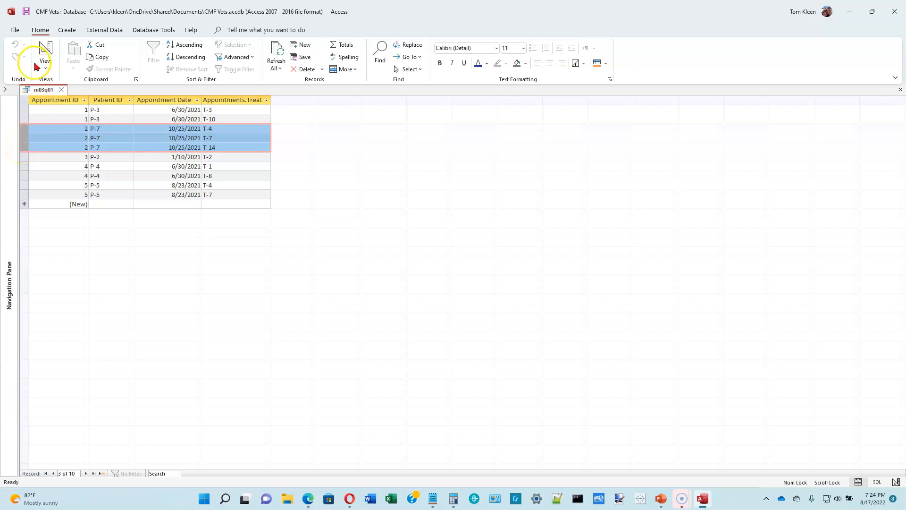
Save a copy of the query as m03q02 via Save Object As, then close it.
left_click(15, 30)
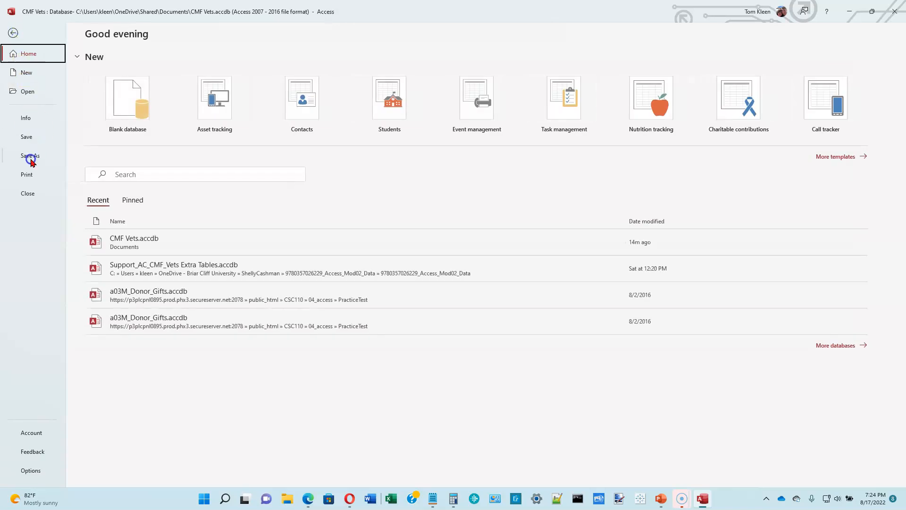
left_click(31, 156)
left_click(135, 113)
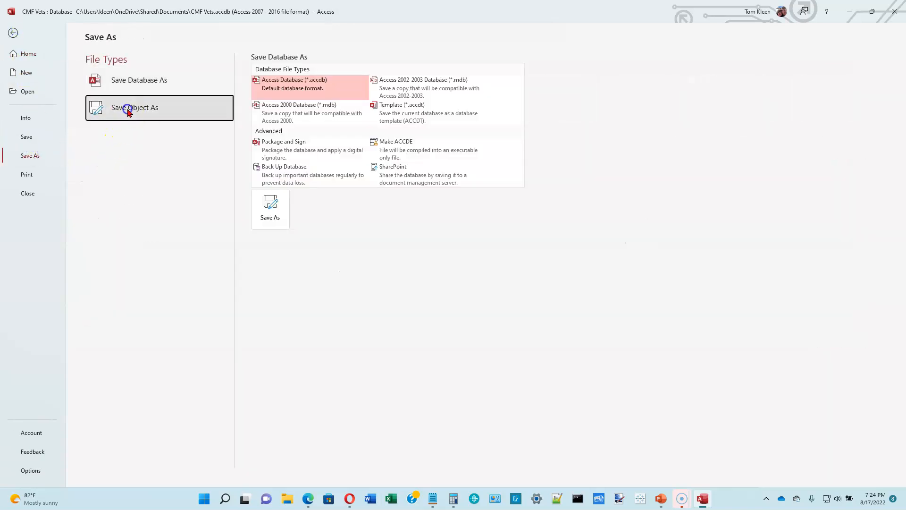
left_click(267, 157)
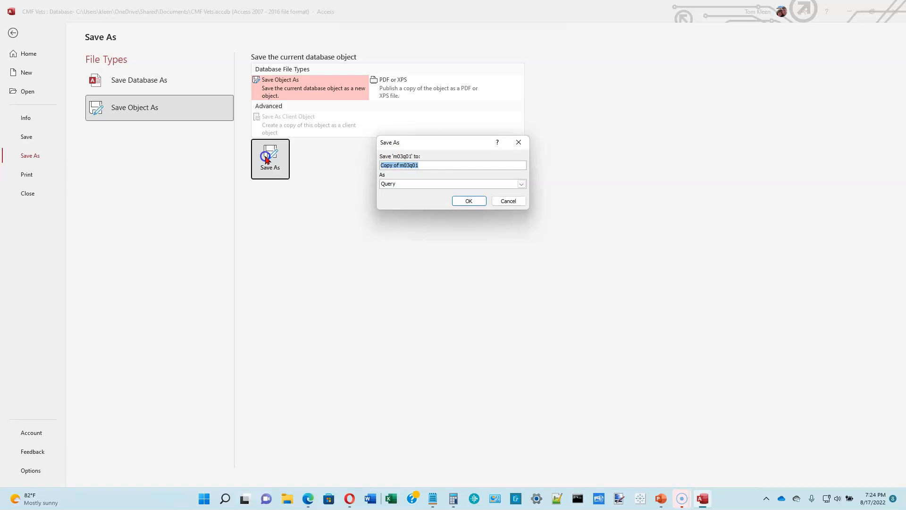
key("BackSpace")
type("m03q02")
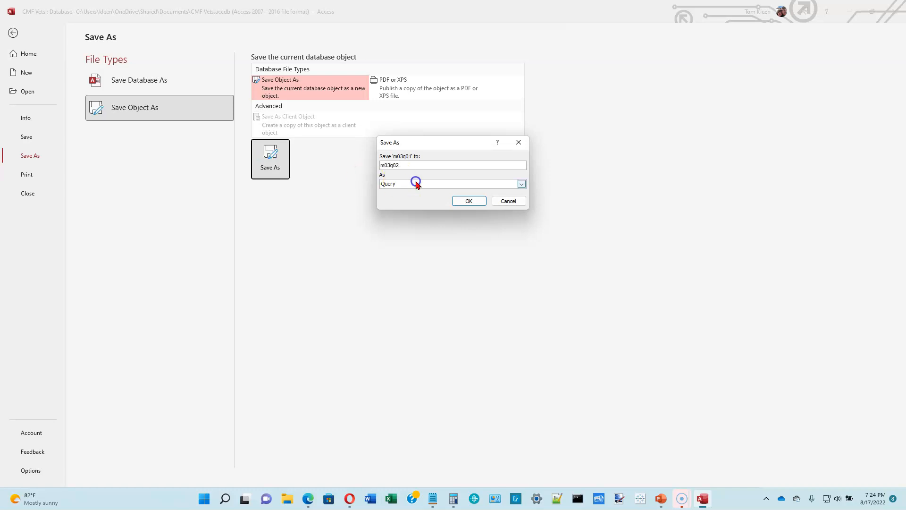
left_click(467, 200)
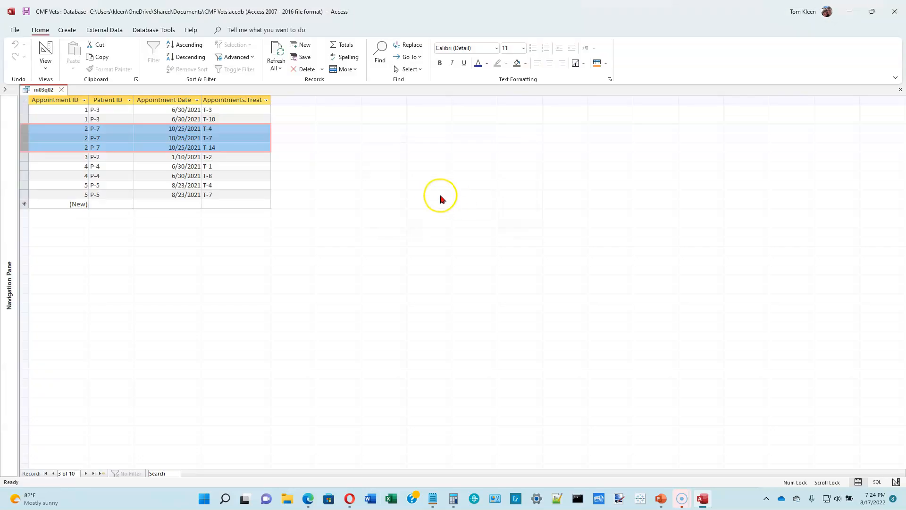
left_click(61, 90)
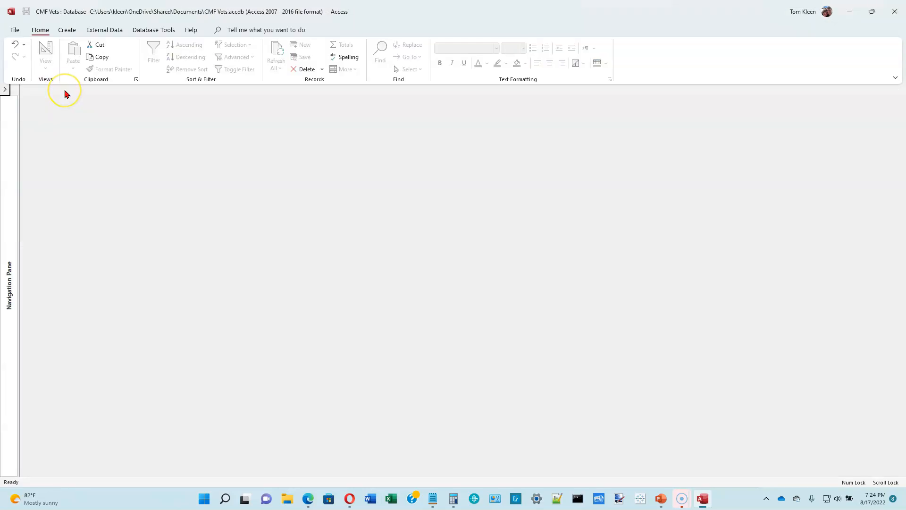